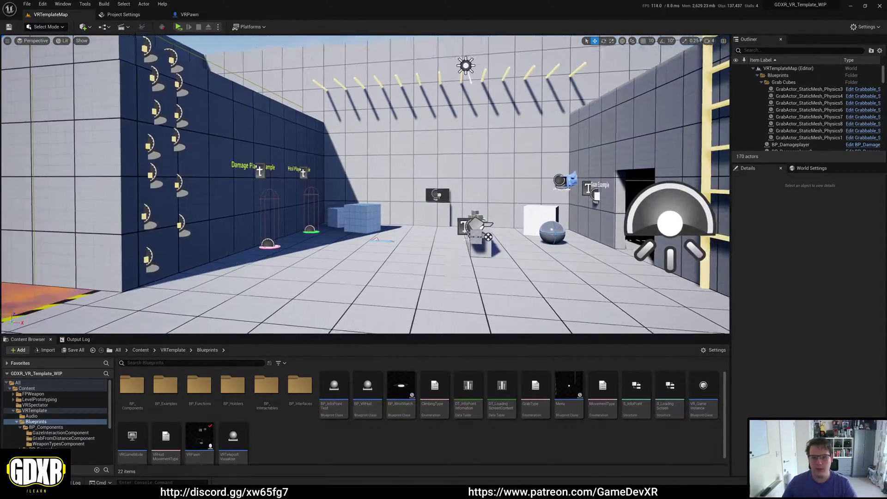
pyautogui.press('w')
pyautogui.moveTo(349, 268); pyautogui.dragTo(366, 279, button='right')
pyautogui.press('s')
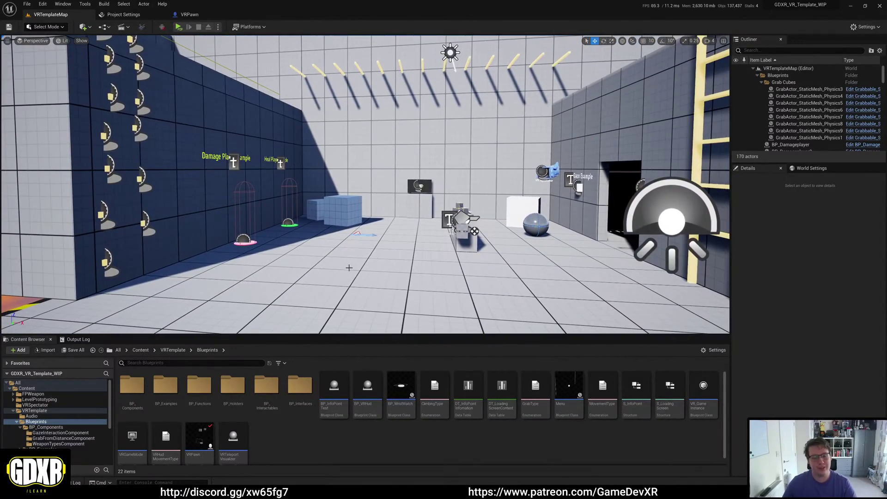
pyautogui.press('w')
pyautogui.moveTo(371, 245); pyautogui.dragTo(581, 61, button='right')
# Step: Open the VRPawn blueprint and enter the Get Grab Component Near Motion Controller function used by InputAction Grab Left
pyautogui.doubleClick(198, 437)
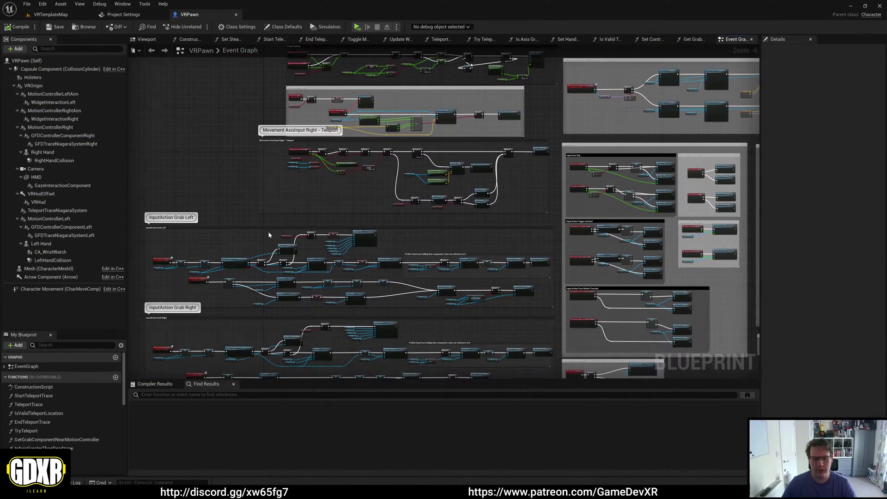
pyautogui.scroll(5, 268, 234)
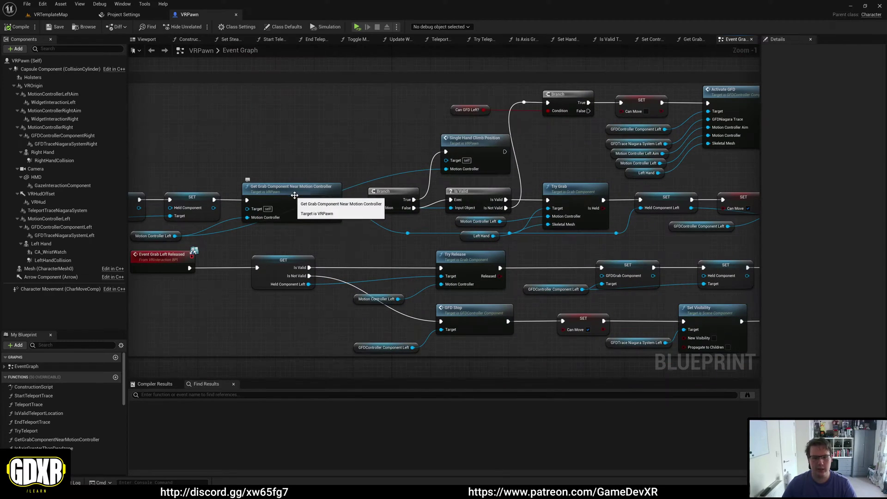
pyautogui.doubleClick(295, 194)
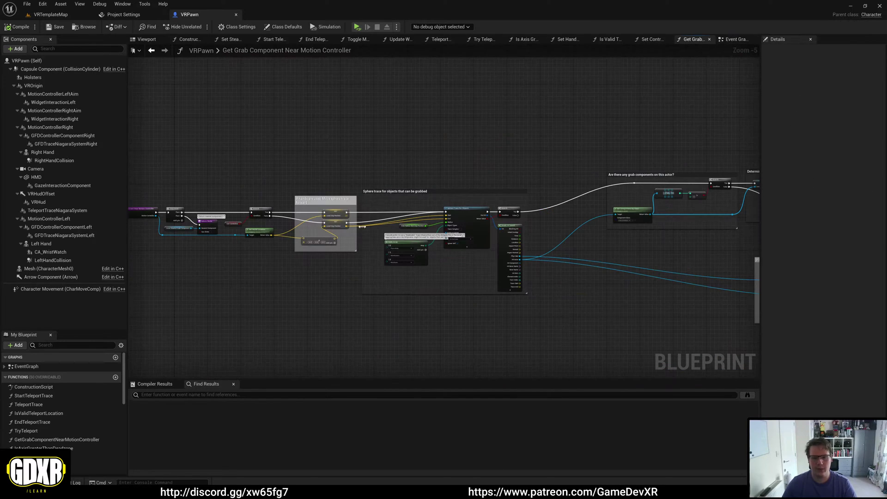
# Step: Examine the grab component check and the "What method of Climbing to Use" section of the function graph
pyautogui.moveTo(518, 247); pyautogui.dragTo(221, 198, button='right')
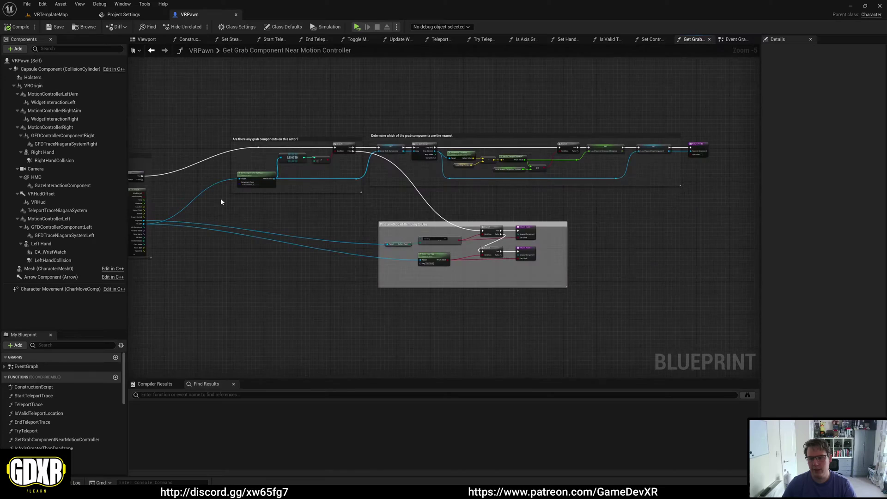
pyautogui.scroll(3, 415, 199)
pyautogui.moveTo(408, 197); pyautogui.dragTo(446, 200, button='right')
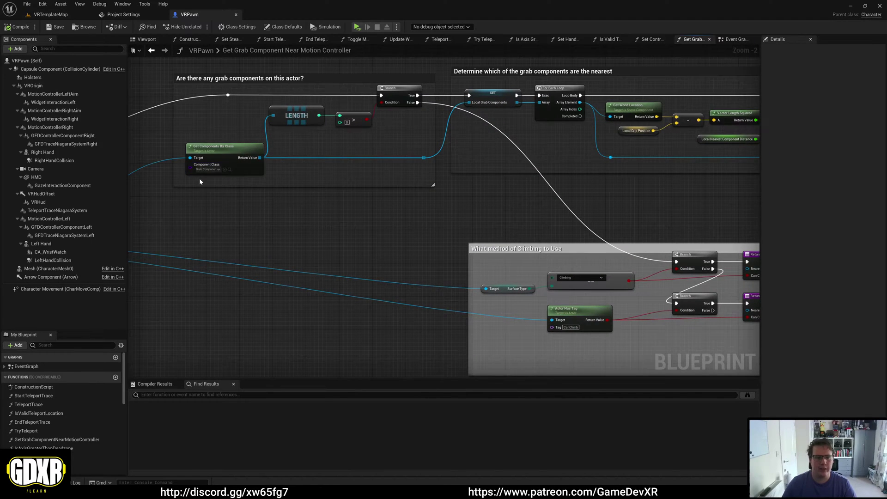
pyautogui.moveTo(445, 123); pyautogui.dragTo(367, 136, button='right')
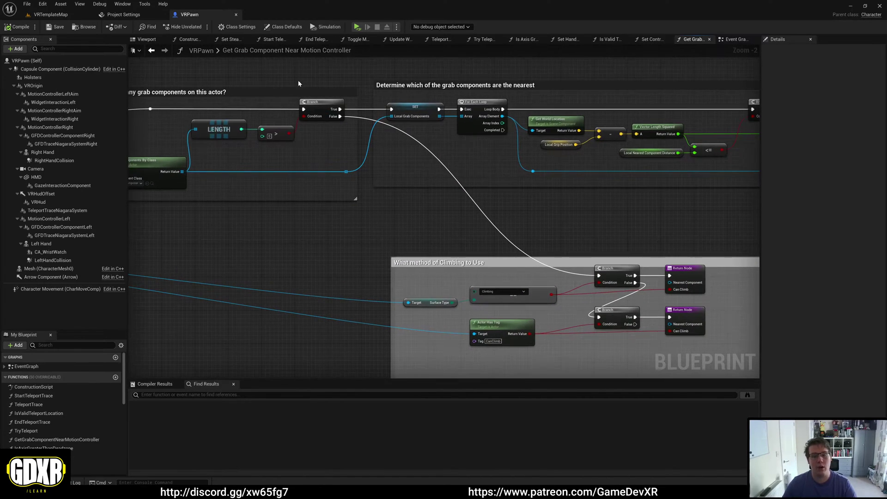
pyautogui.moveTo(591, 226); pyautogui.dragTo(438, 93, button='right')
pyautogui.scroll(2, 296, 148)
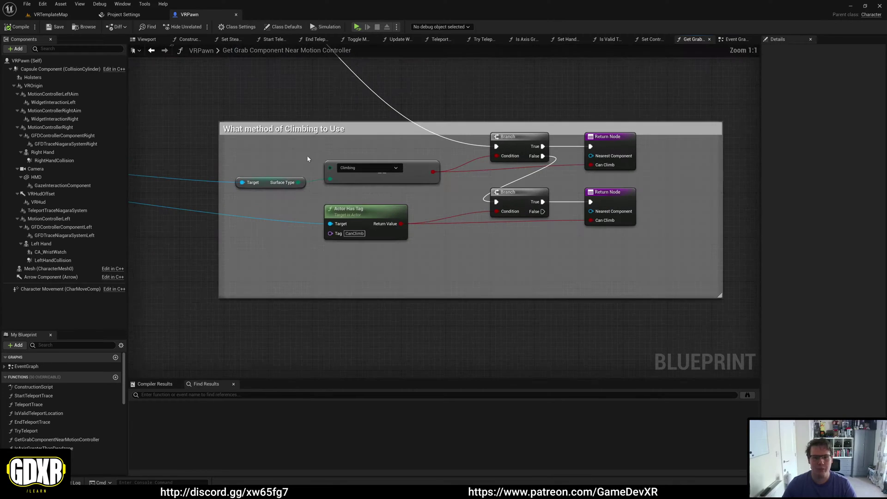
pyautogui.moveTo(402, 127); pyautogui.dragTo(332, 136, button='right')
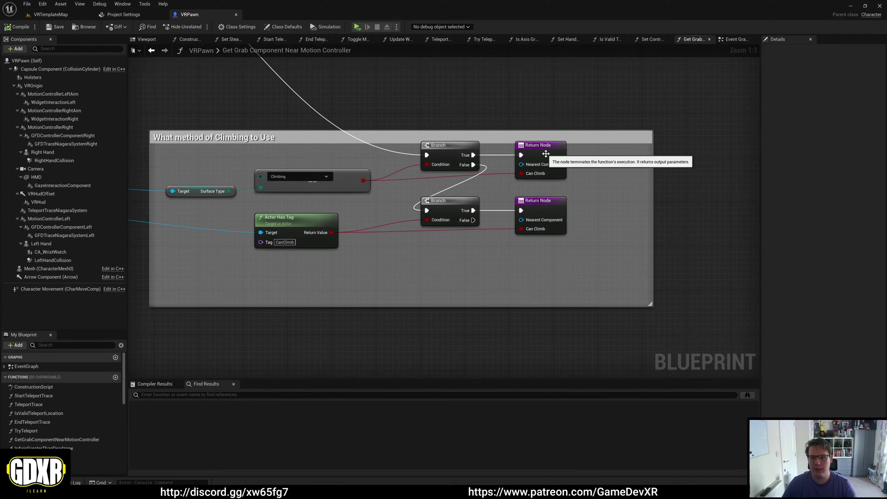
# Step: Nudge the Surface Type and Climbing comparison nodes slightly up and the Actor Has Tag node slightly down
pyautogui.moveTo(194, 192); pyautogui.dragTo(188, 174)
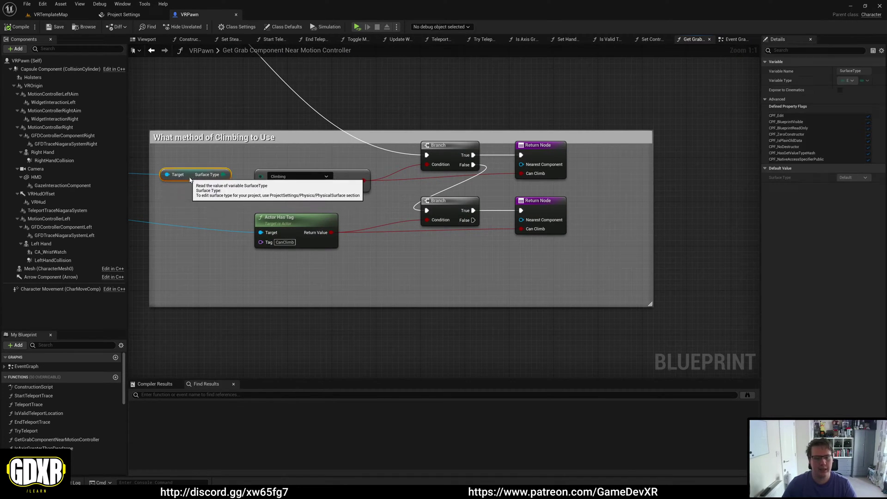
pyautogui.moveTo(276, 185); pyautogui.dragTo(276, 180)
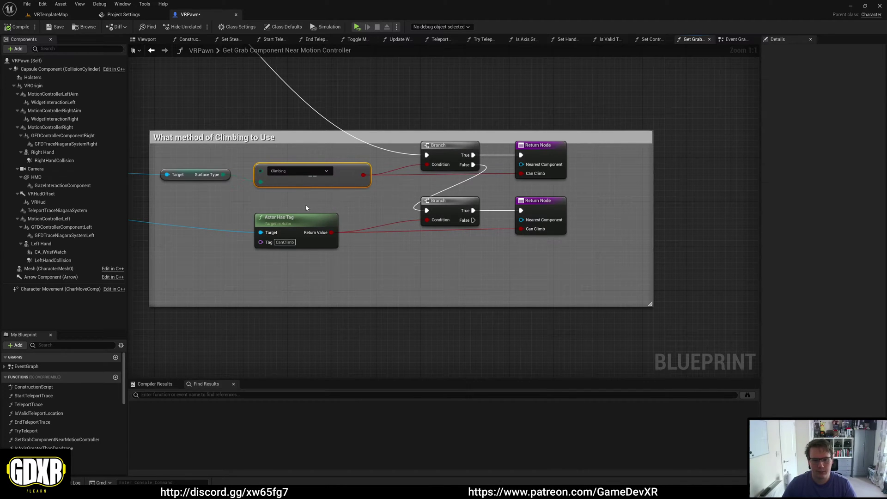
pyautogui.moveTo(299, 222); pyautogui.dragTo(299, 227)
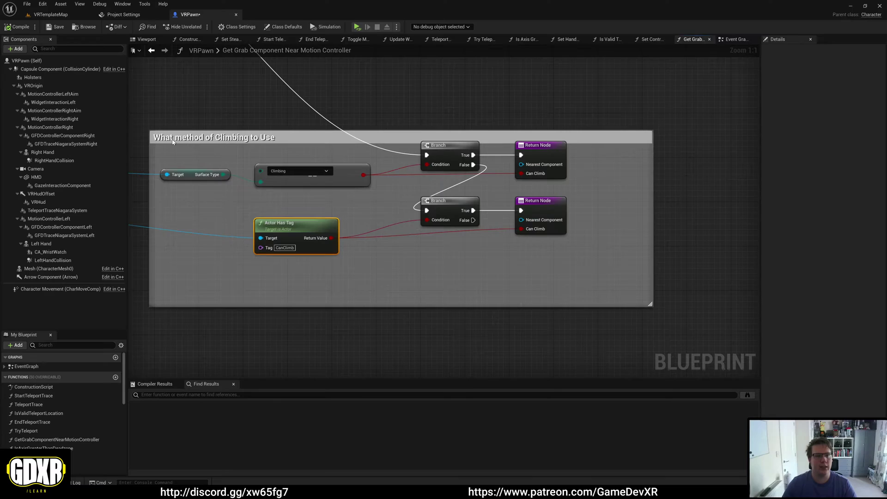
# Step: Review the Physical Surface types in the project's Physics settings and return to the Climbing comparison node in VRPawn
pyautogui.click(122, 14)
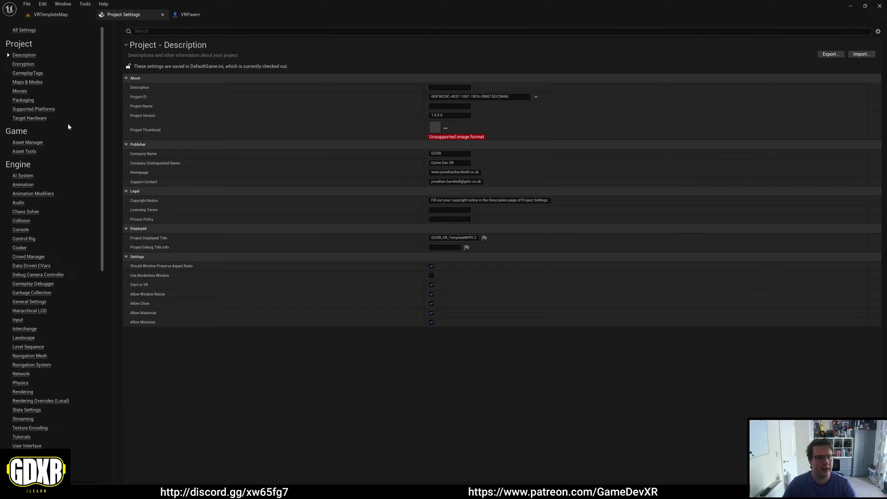
pyautogui.scroll(-2, 75, 168)
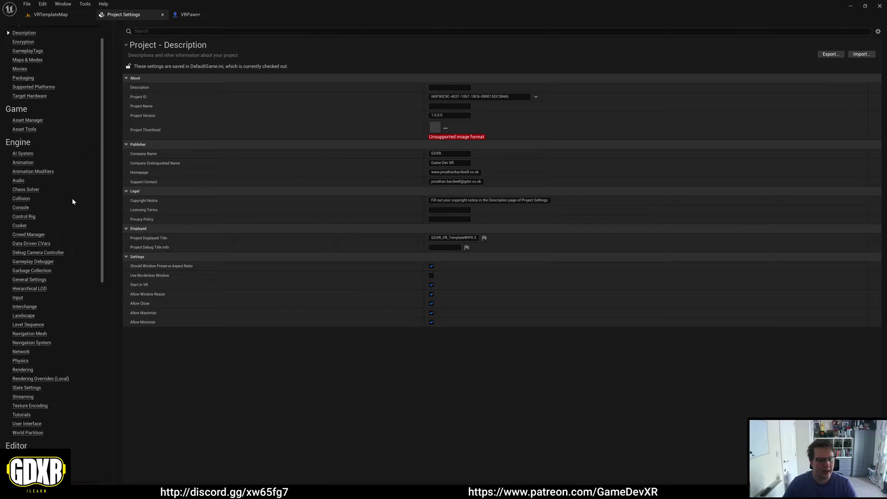
pyautogui.scroll(-2, 73, 201)
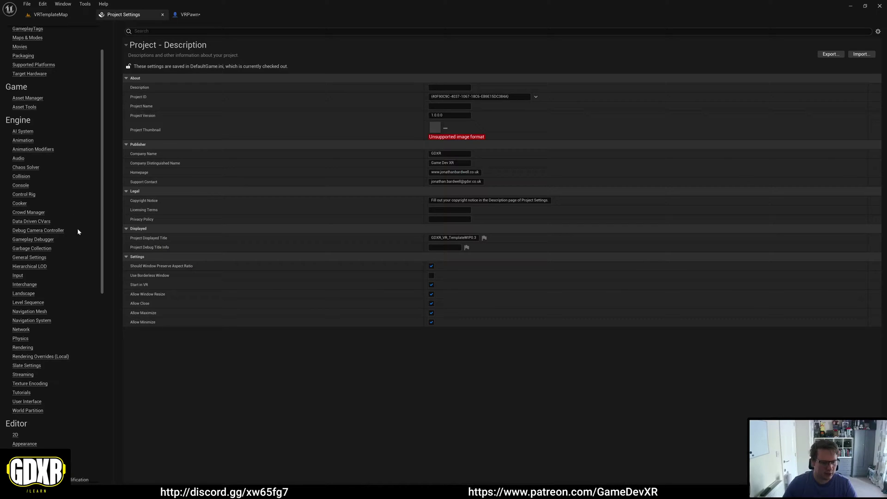
pyautogui.scroll(-2, 89, 271)
pyautogui.click(20, 294)
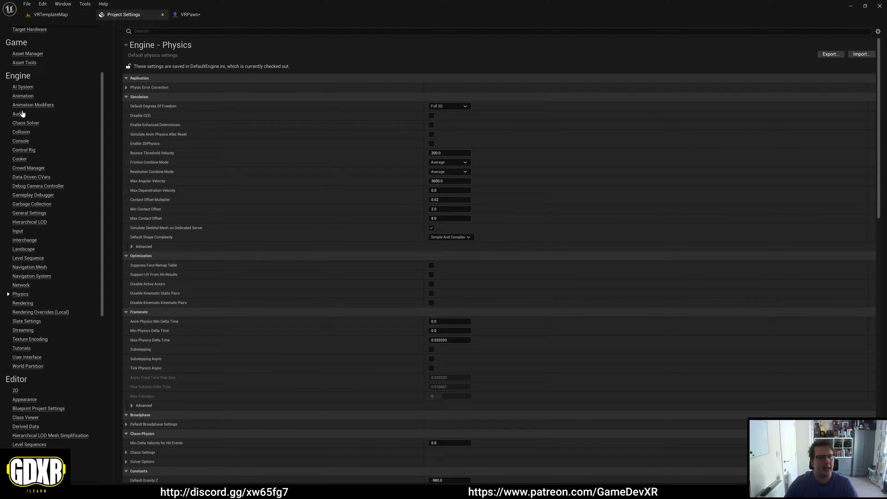
pyautogui.scroll(-15, 378, 164)
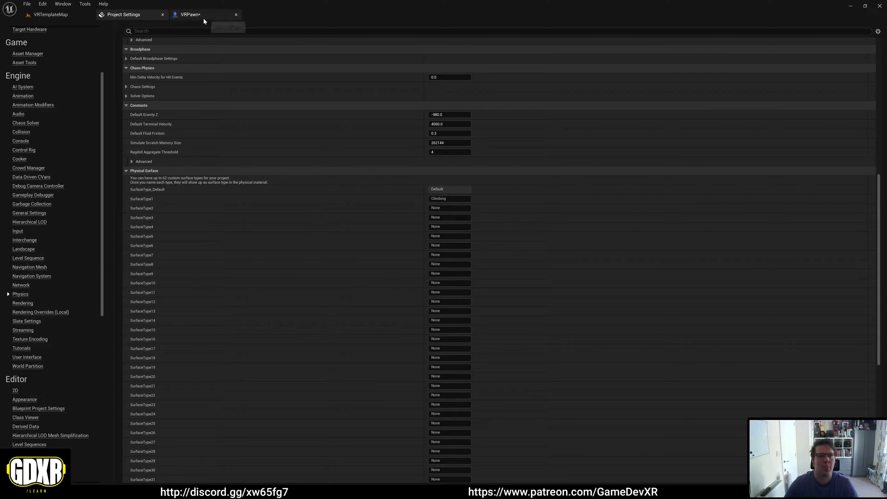
pyautogui.click(190, 14)
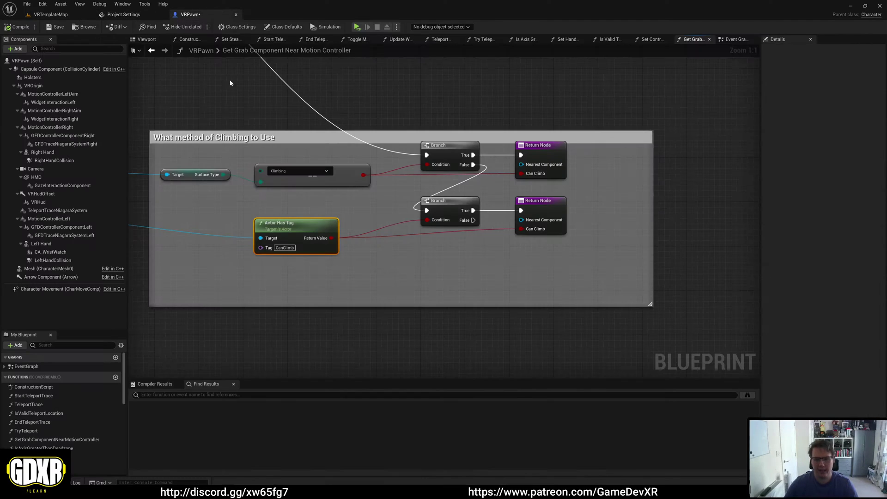
pyautogui.click(333, 178)
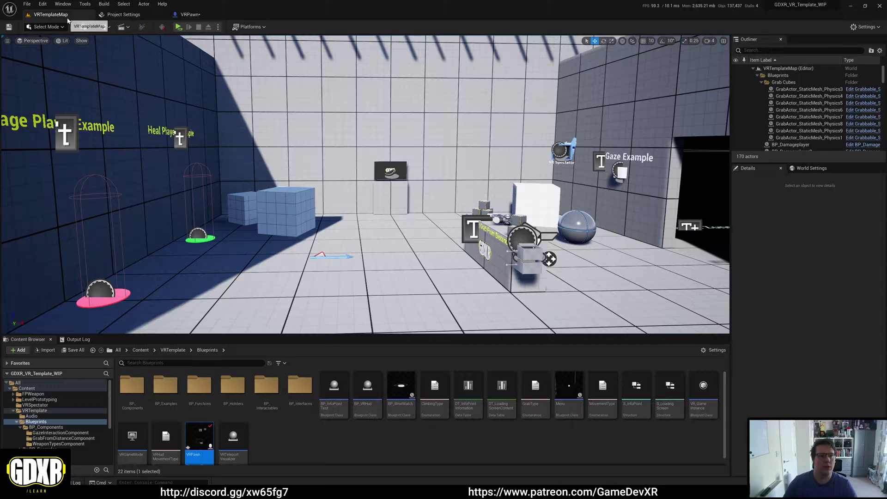
# Step: Open the ClimbingType enumeration from the Blueprints folder to review its enumerators, and close it
pyautogui.click(84, 26)
pyautogui.click(584, 449)
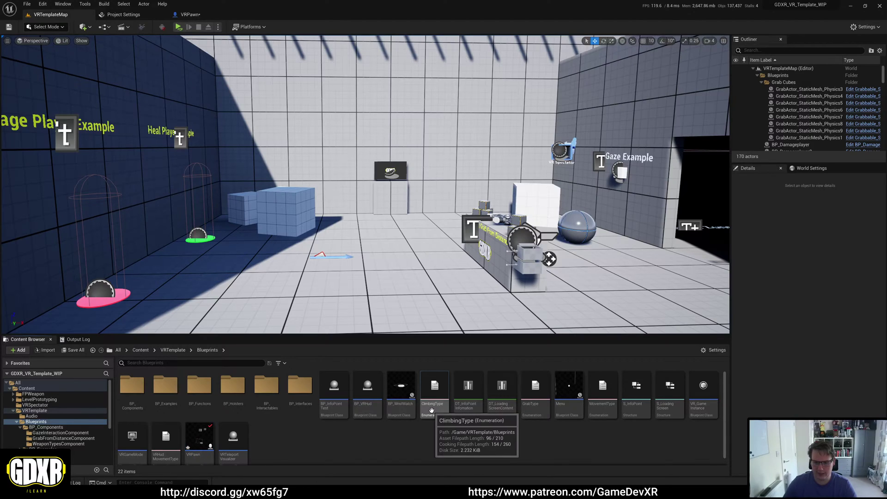
pyautogui.doubleClick(433, 413)
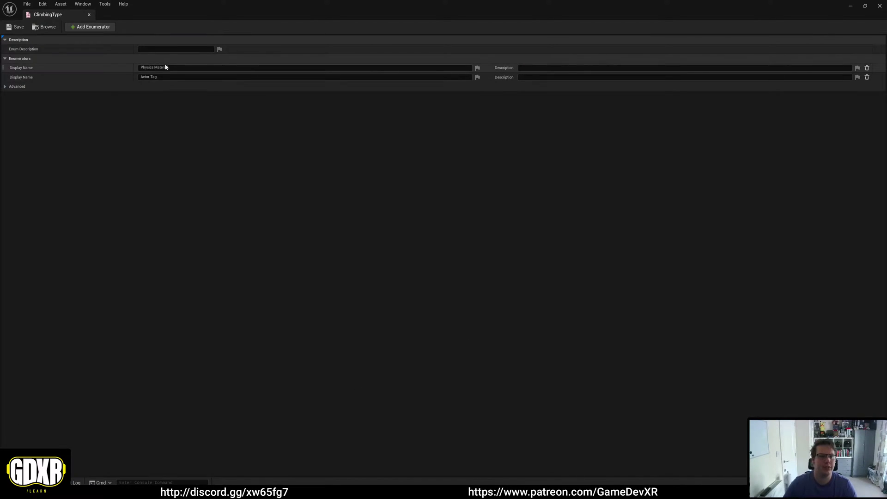
pyautogui.click(90, 15)
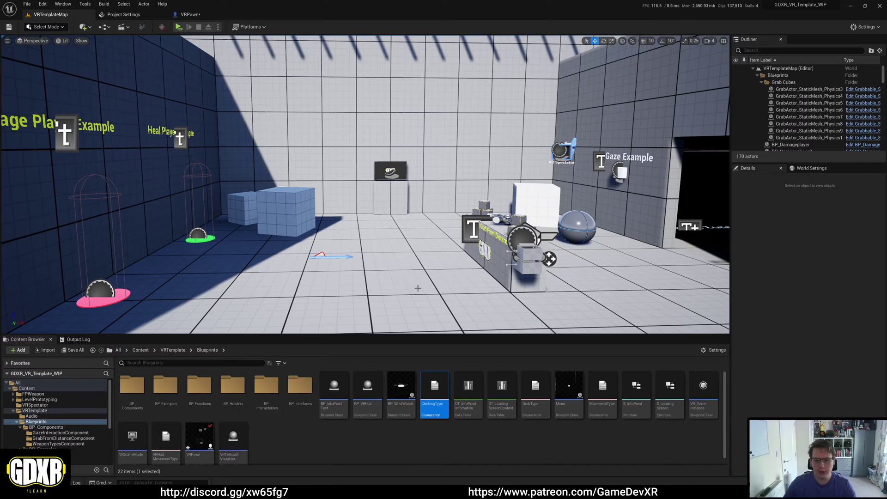
# Step: Select the ladder's side rail in the level and locate its Phys Material Override asset in the project content
pyautogui.moveTo(399, 223); pyautogui.dragTo(587, 199, button='right')
pyautogui.press('w')
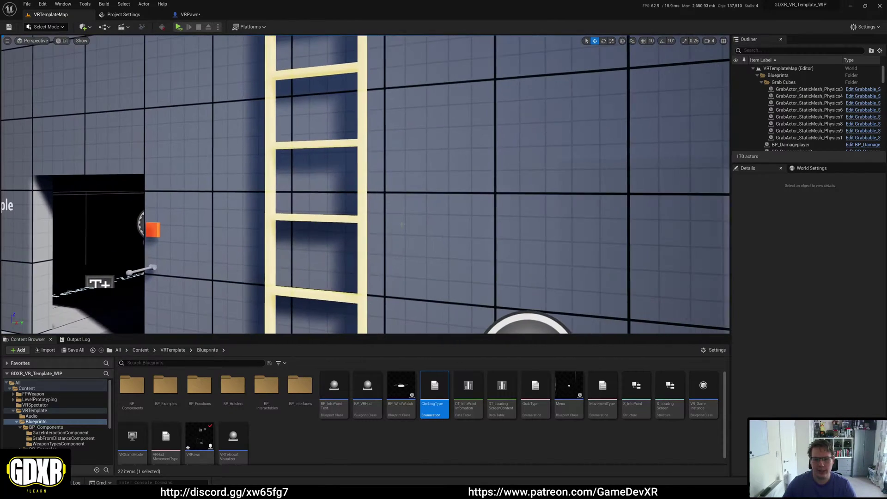
pyautogui.click(362, 202)
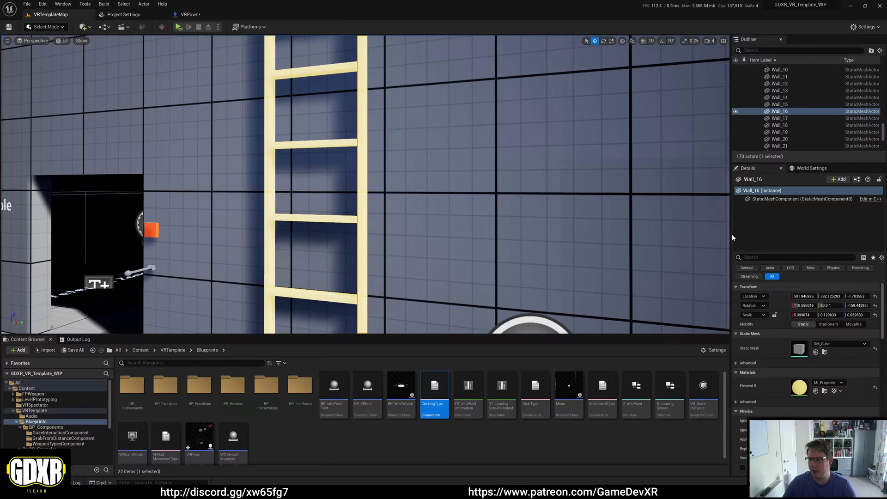
pyautogui.moveTo(731, 236); pyautogui.dragTo(627, 240)
pyautogui.scroll(-10, 659, 340)
pyautogui.scroll(-5, 659, 340)
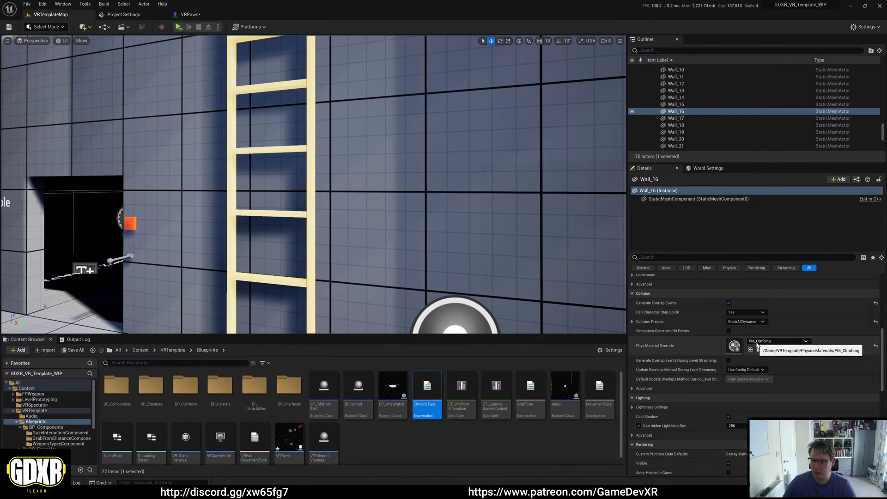
pyautogui.click(758, 350)
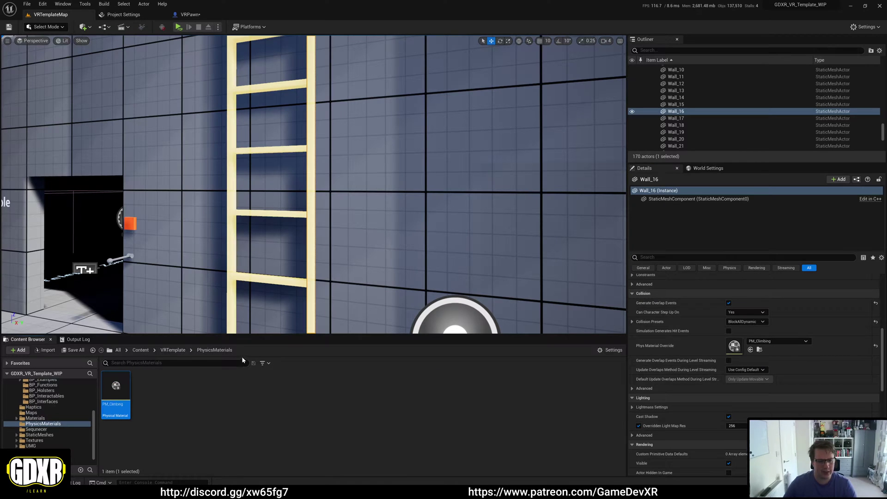
pyautogui.moveTo(305, 213); pyautogui.dragTo(208, 254, button='right')
pyautogui.press('s')
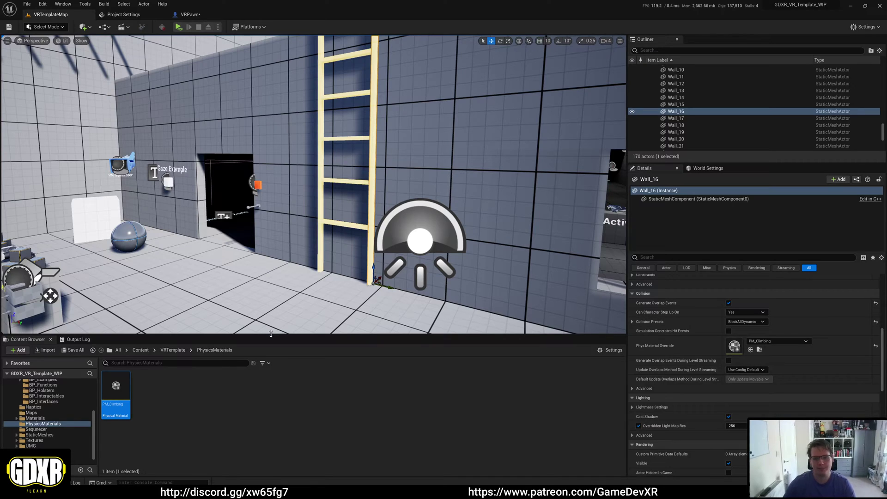
pyautogui.press('a')
pyautogui.moveTo(315, 241); pyautogui.dragTo(335, 225, button='right')
pyautogui.press('w')
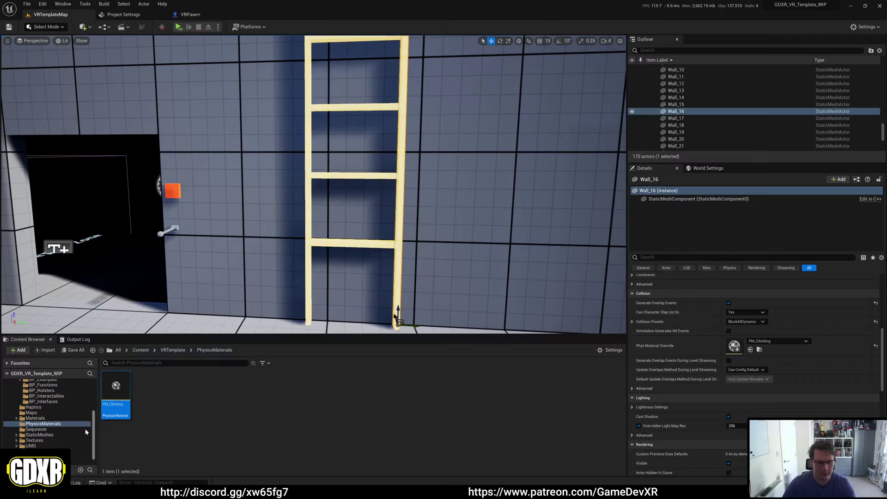
pyautogui.press('s')
pyautogui.moveTo(450, 208); pyautogui.dragTo(397, 208, button='right')
pyautogui.press('d')
pyautogui.press('w')
pyautogui.moveTo(300, 289); pyautogui.dragTo(276, 289, button='right')
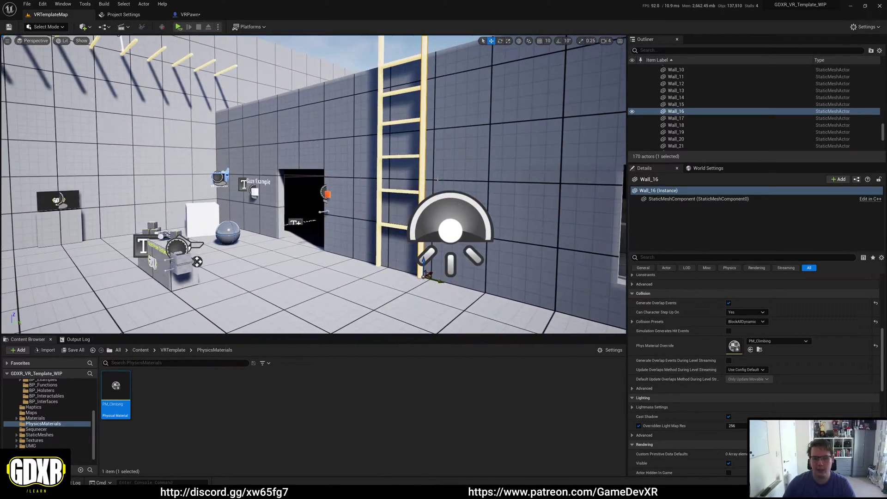
# Step: Select a climbing hold on the wall beside the Damage Player example and filter its properties by "tag"
pyautogui.moveTo(438, 179); pyautogui.dragTo(226, 180, button='right')
pyautogui.press('w')
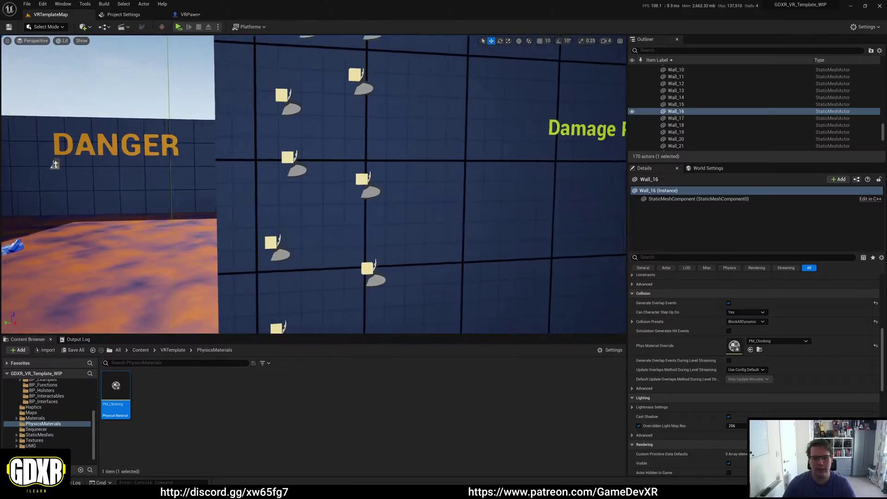
pyautogui.moveTo(213, 284); pyautogui.dragTo(374, 200, button='right')
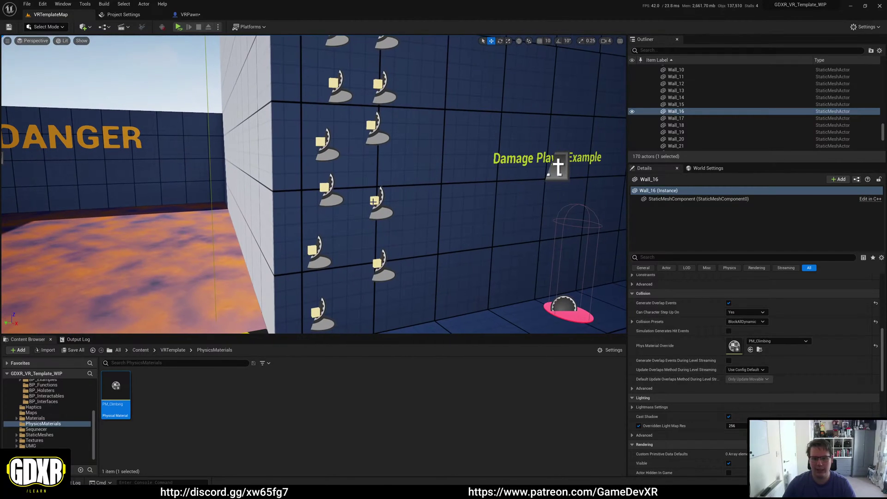
pyautogui.click(374, 201)
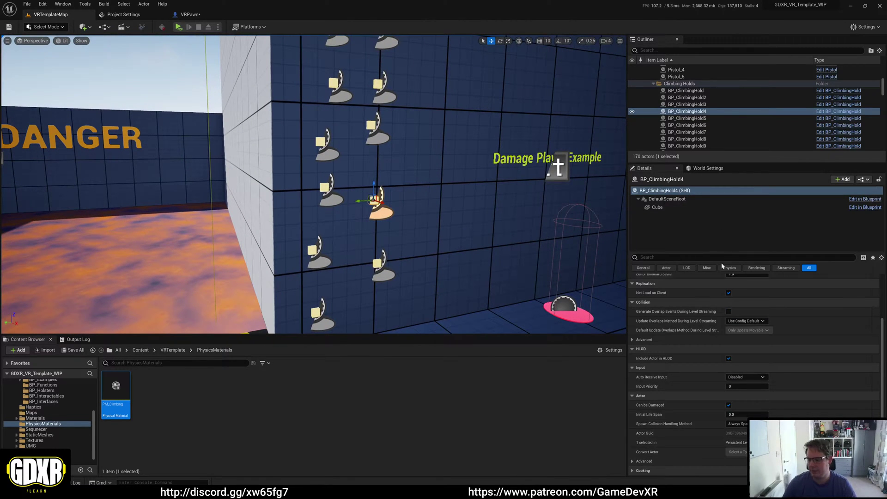
pyautogui.click(700, 256)
pyautogui.write('tag')
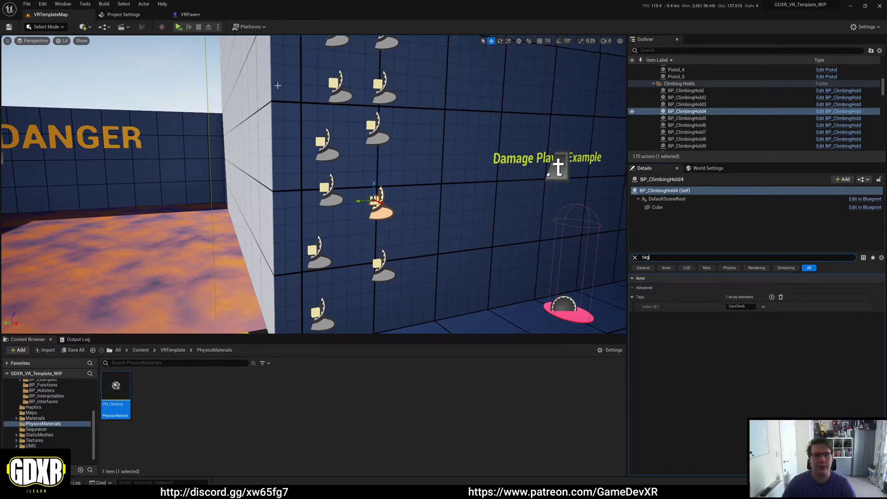
# Step: Start playing the level in VR preview
pyautogui.click(179, 27)
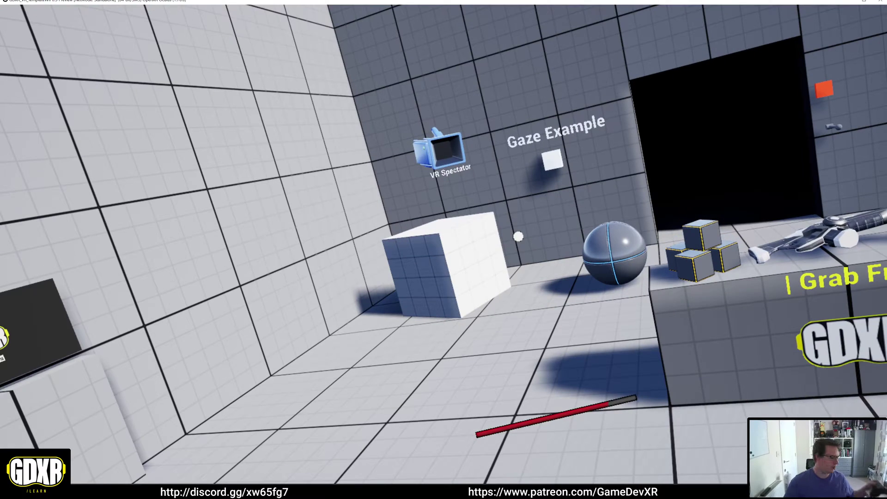